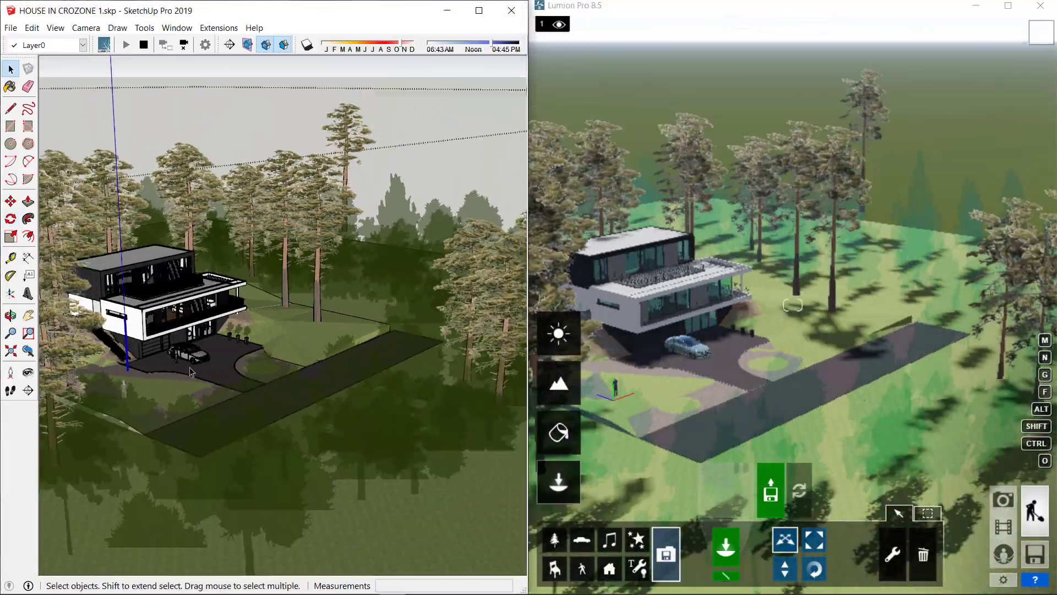
Orbit through the trees and inside the house, then zoom back out to the whole model
mouse_move(507, 72)
middle_mouse_down()
mouse_move(327, 397)
mouse_move(252, 357)
mouse_move(360, 472)
mouse_move(223, 302)
middle_mouse_up()
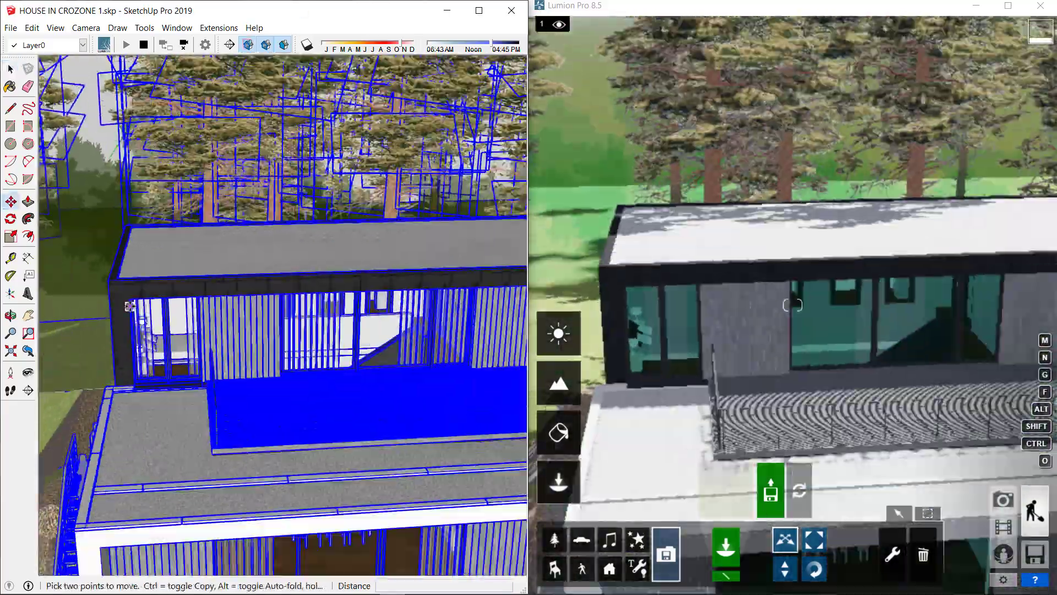
mouse_move(223, 302)
middle_mouse_down()
mouse_move(327, 407)
mouse_move(456, 218)
middle_mouse_up()
scroll(303, 177, "up", 3)
scroll(299, 196, "up", 2)
middle_click_drag(298, 195, 313, 265)
left_click(11, 351)
scroll(420, 367, "up", 5)
middle_click_drag(330, 330, 331, 372)
scroll(331, 373, "up", 2)
left_click(418, 584)
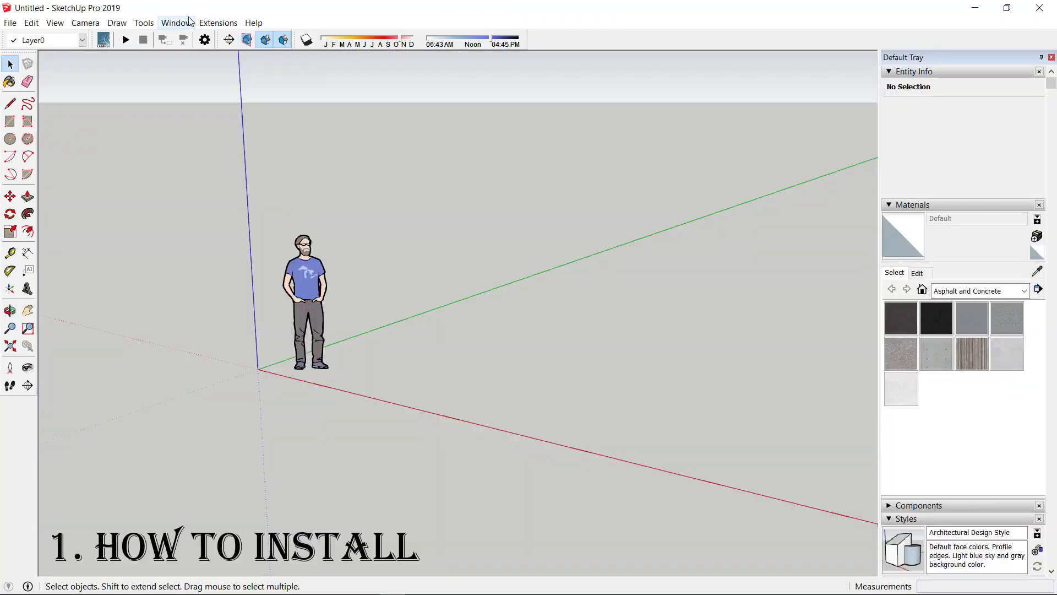
Look up the Lumion LiveSync extension in the Extension Warehouse, then leave the store
left_click(176, 22)
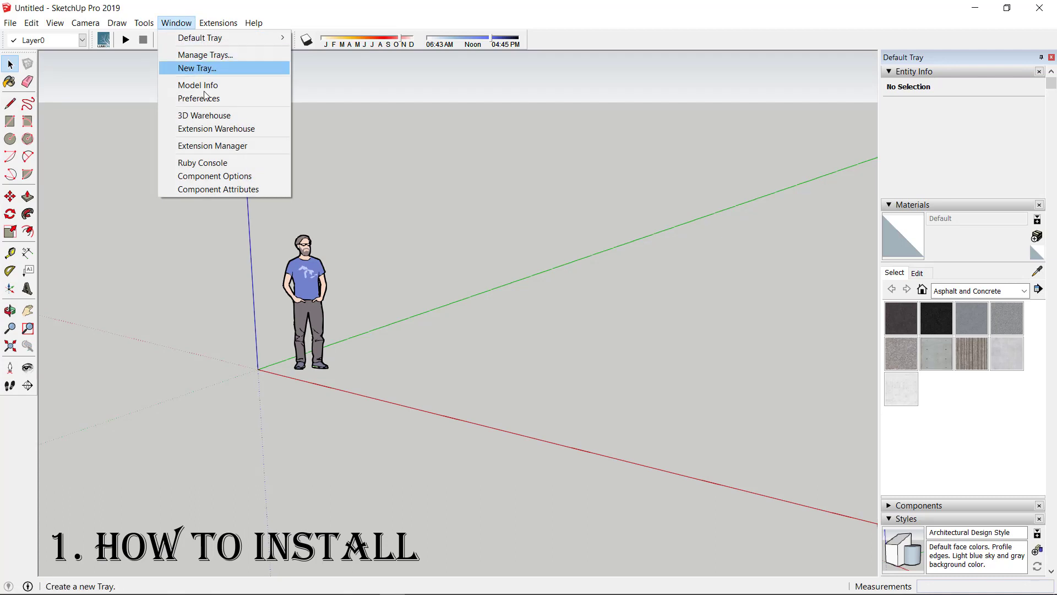
left_click(226, 127)
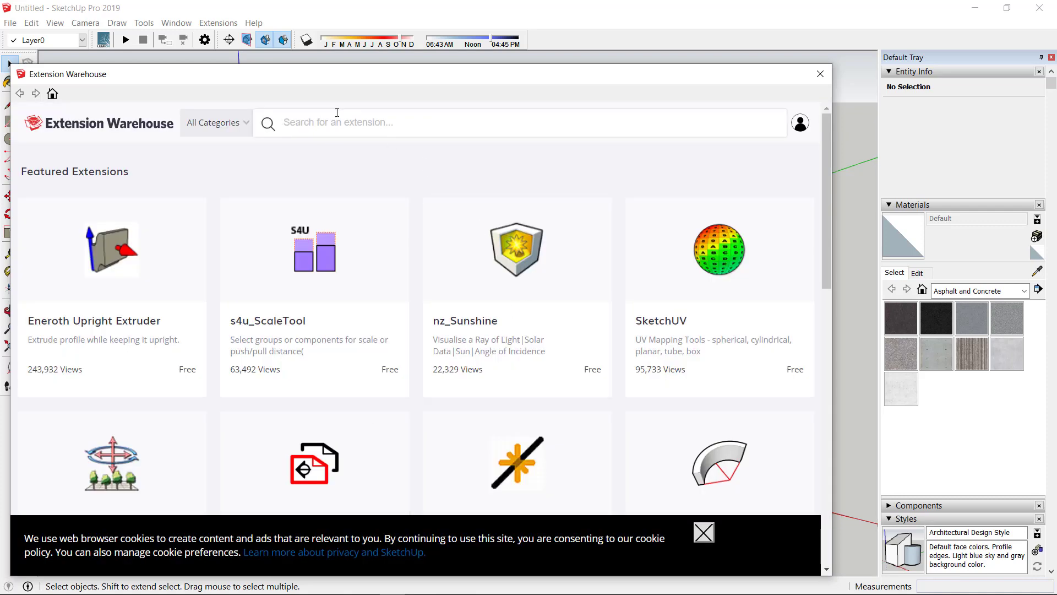
type("lumi")
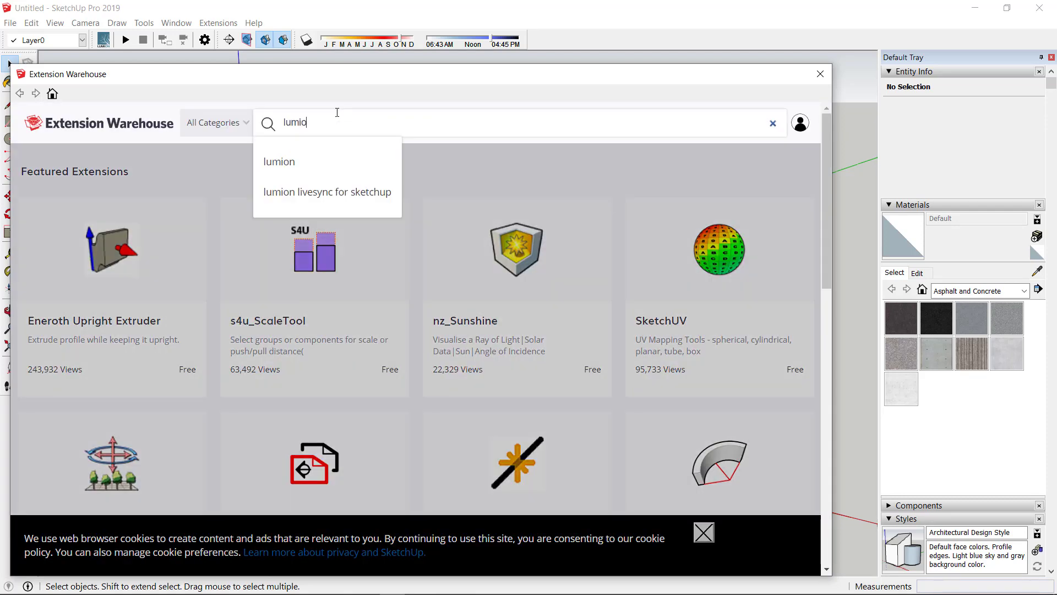
type("o")
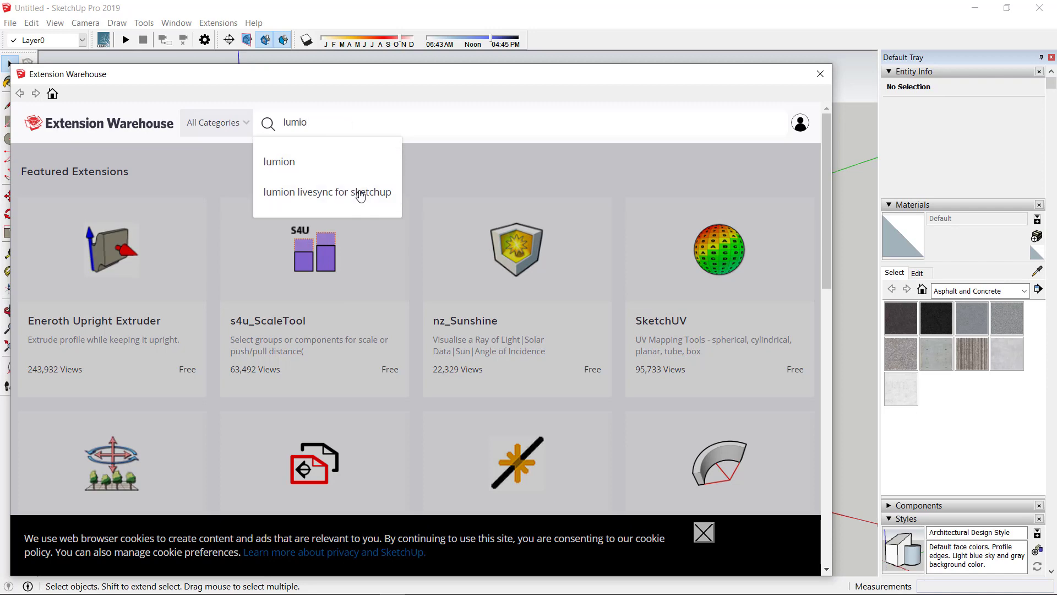
left_click(343, 182)
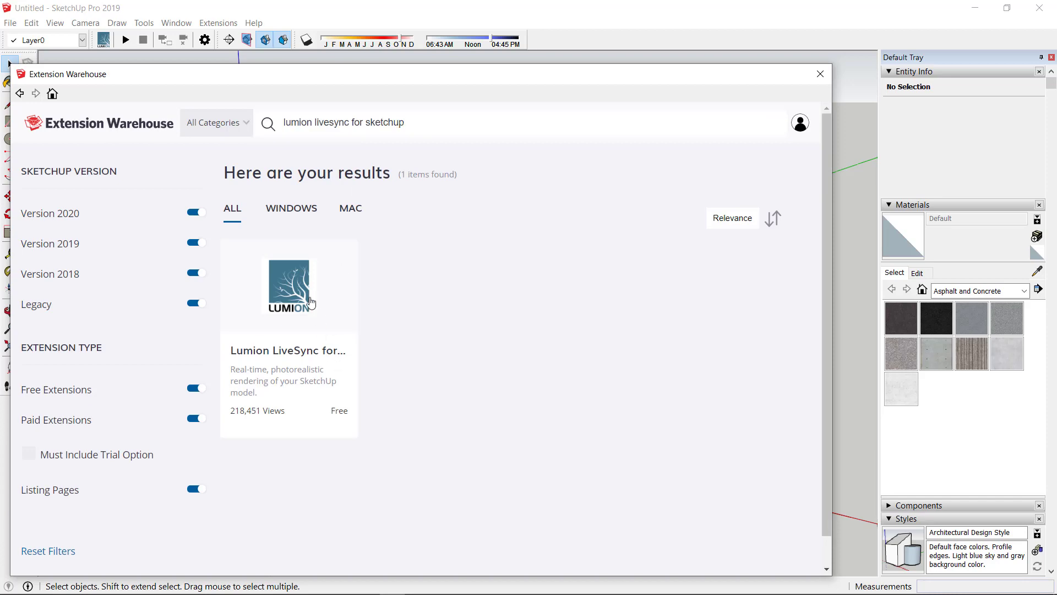
left_click(312, 303)
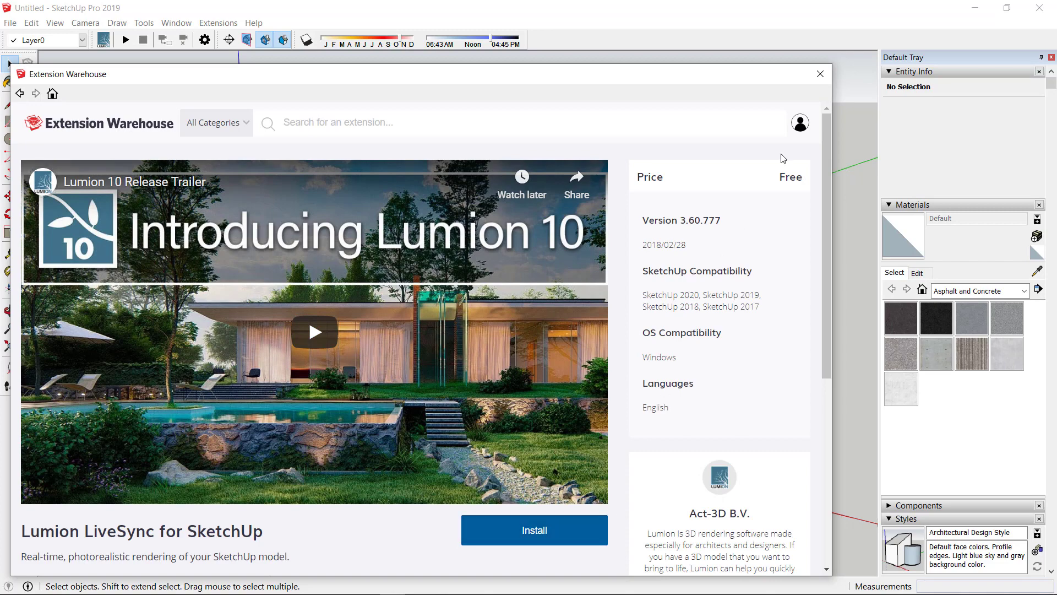
left_click(821, 75)
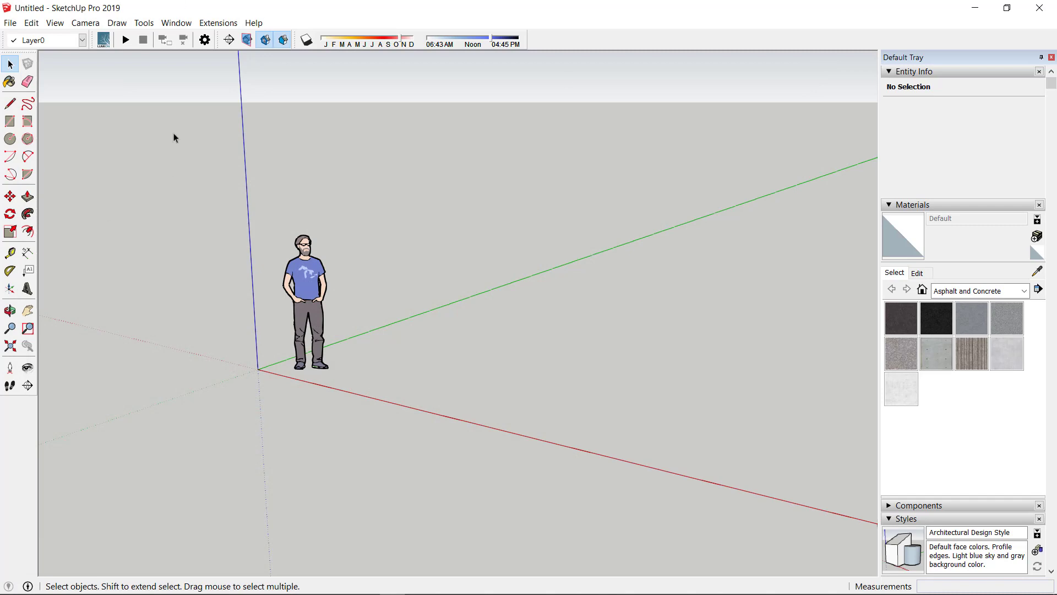
Download the House in Crozon model from 3D Warehouse directly into the scene and place it
left_click(176, 23)
left_click(183, 35)
type("house in cro")
left_click(389, 150)
left_click(490, 318)
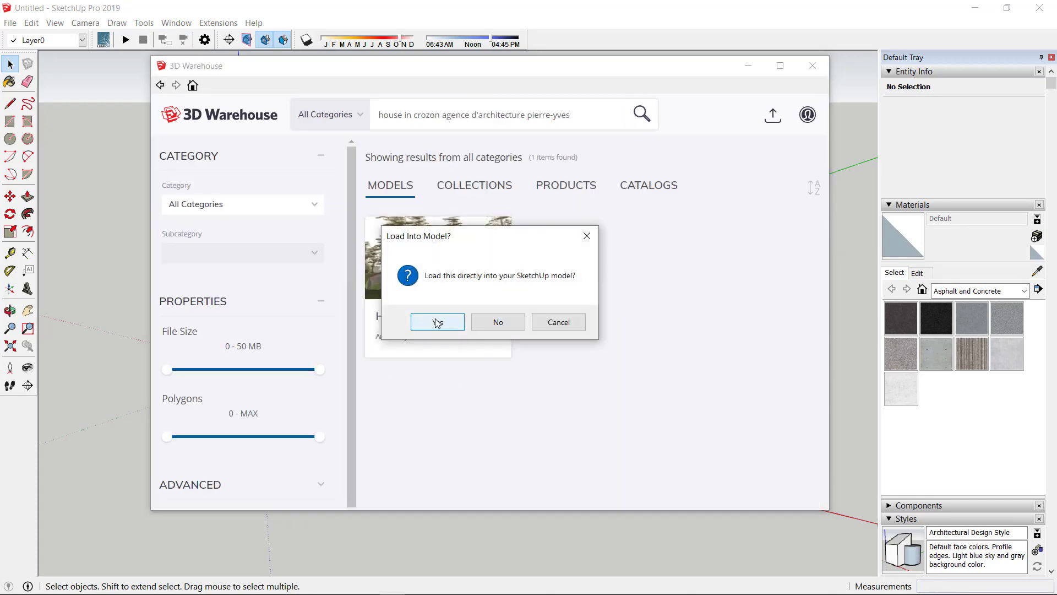
left_click(436, 319)
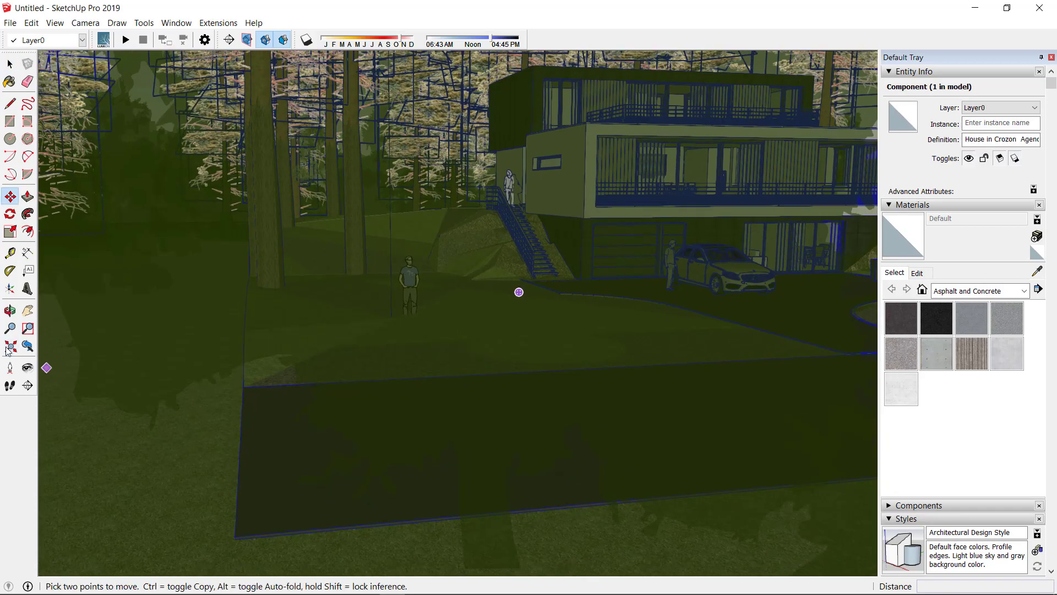
left_click(10, 345)
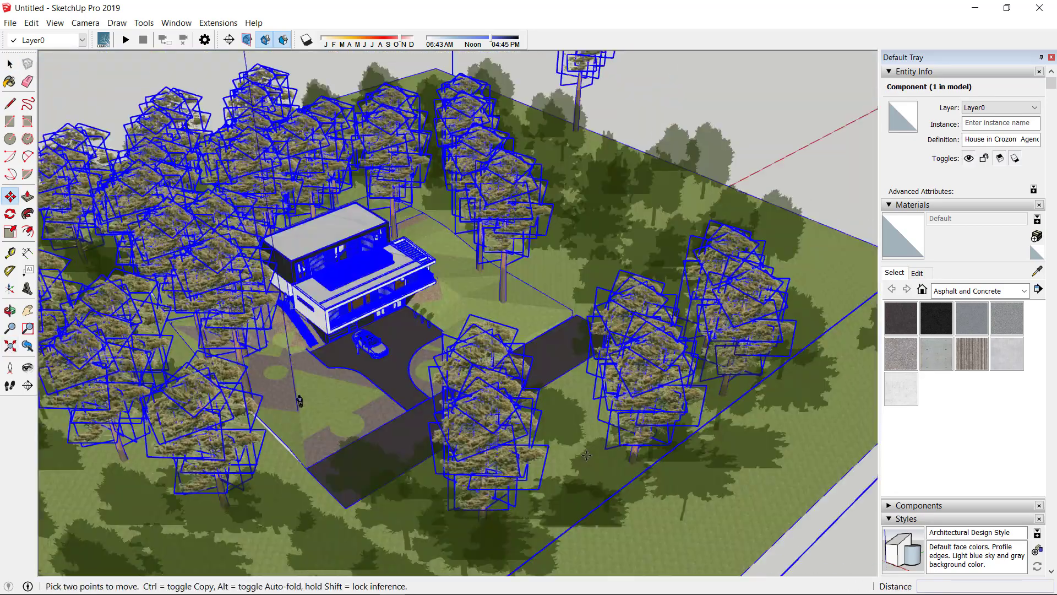
key("space")
middle_click_drag(578, 331, 644, 317)
Save the model as a new file in a new HOUSE IN CROZONE folder
key("alt+f")
type("a")
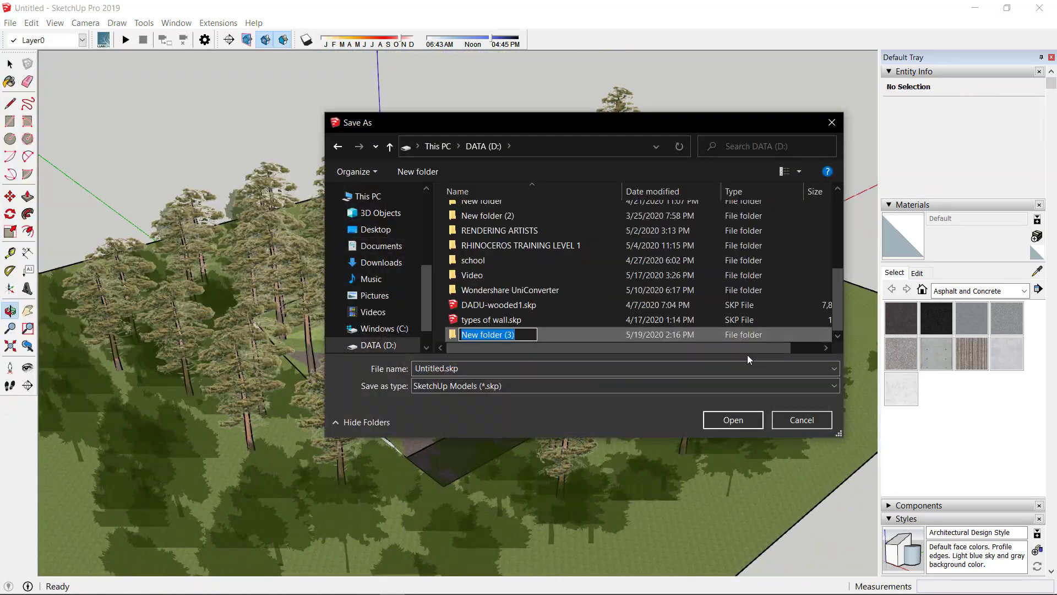
type("ONE")
key("Return")
key("Return")
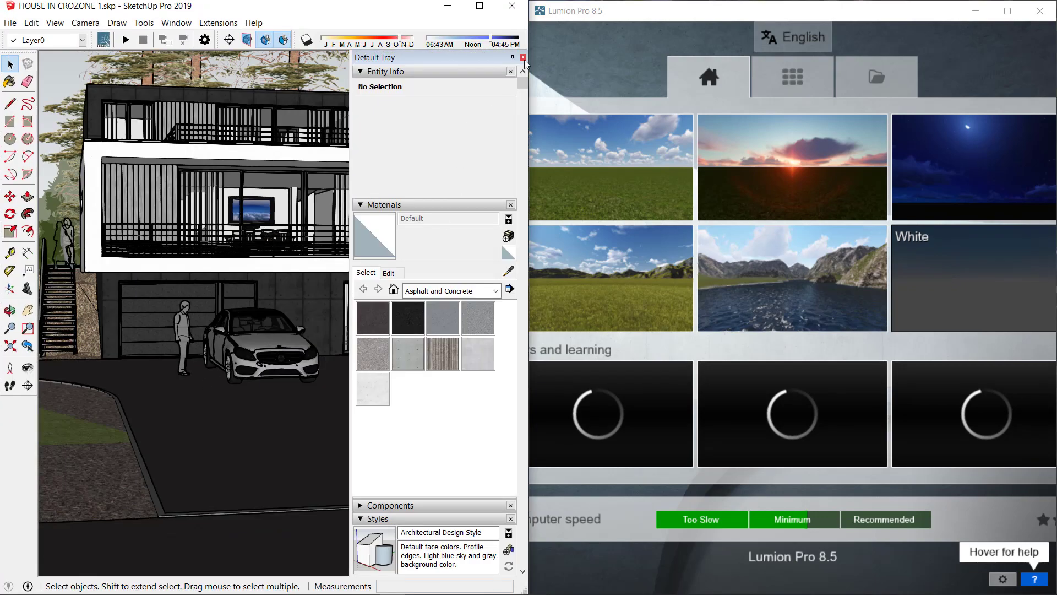
Hide the side tray, select all geometry and start LiveSync to Lumion
left_click(522, 57)
key("ctrl+a")
left_click(105, 40)
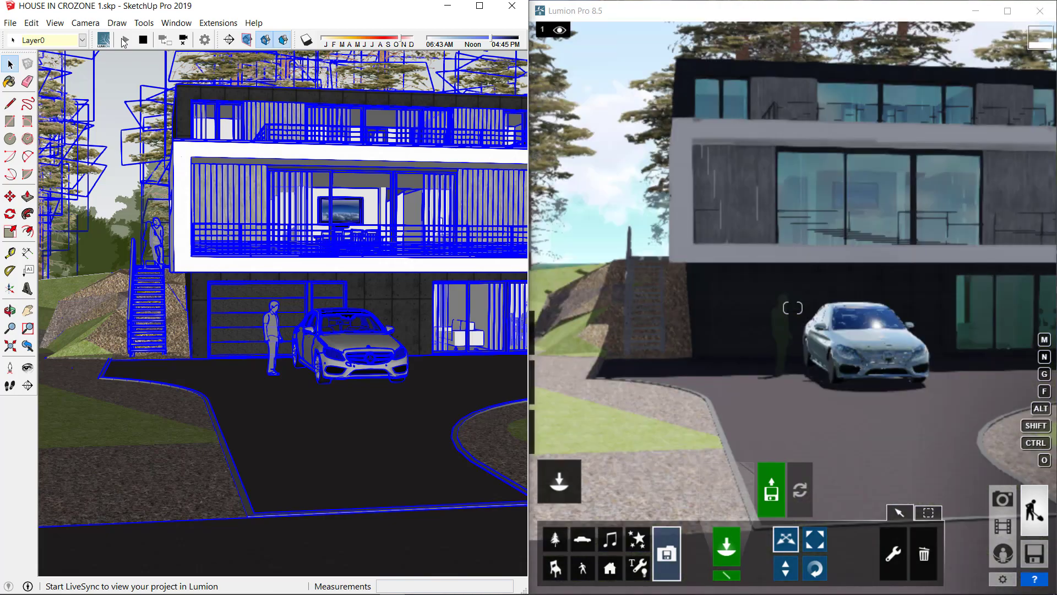
scroll(306, 358, "down", 2)
scroll(307, 358, "down", 2)
scroll(306, 358, "down", 2)
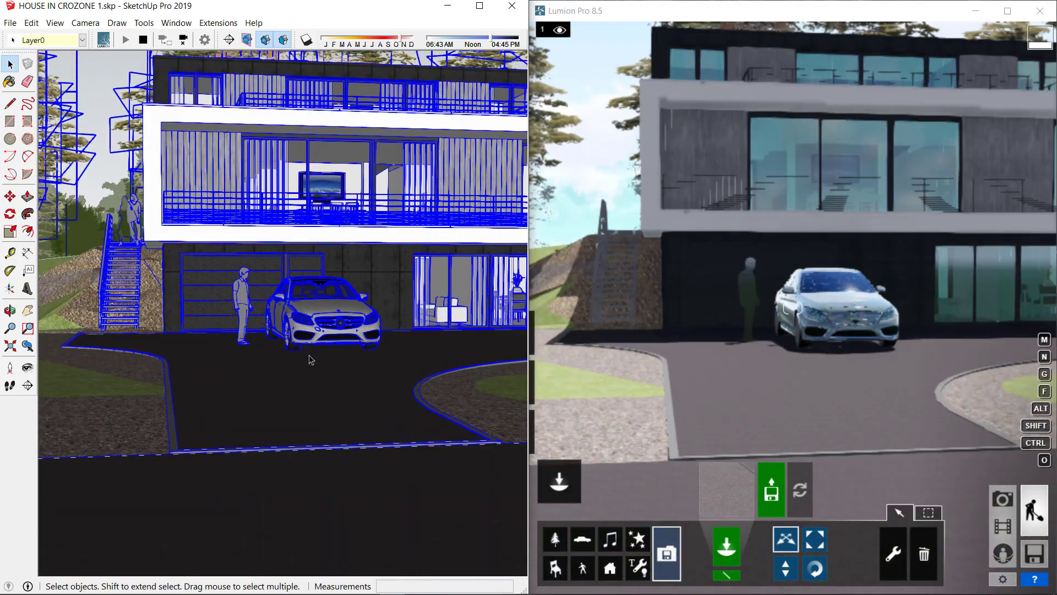
scroll(306, 358, "down", 2)
scroll(307, 358, "down", 3)
scroll(307, 358, "down", 3)
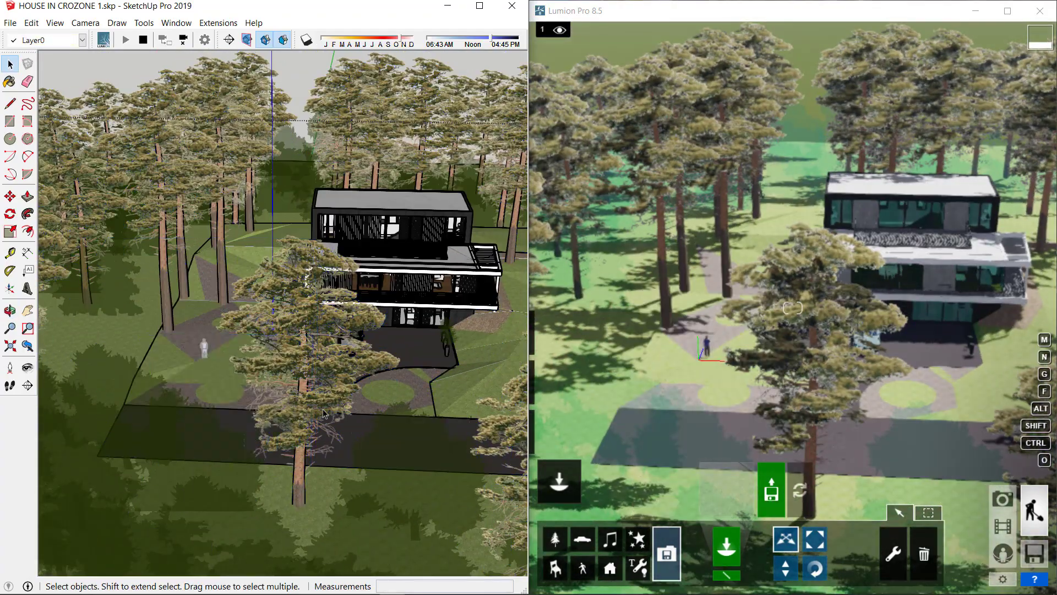
Delete the tree in front of the house and maximize the Lumion window
left_click(323, 413)
key("Delete")
mouse_move(324, 413)
middle_mouse_down()
mouse_move(267, 497)
mouse_move(274, 462)
middle_mouse_up()
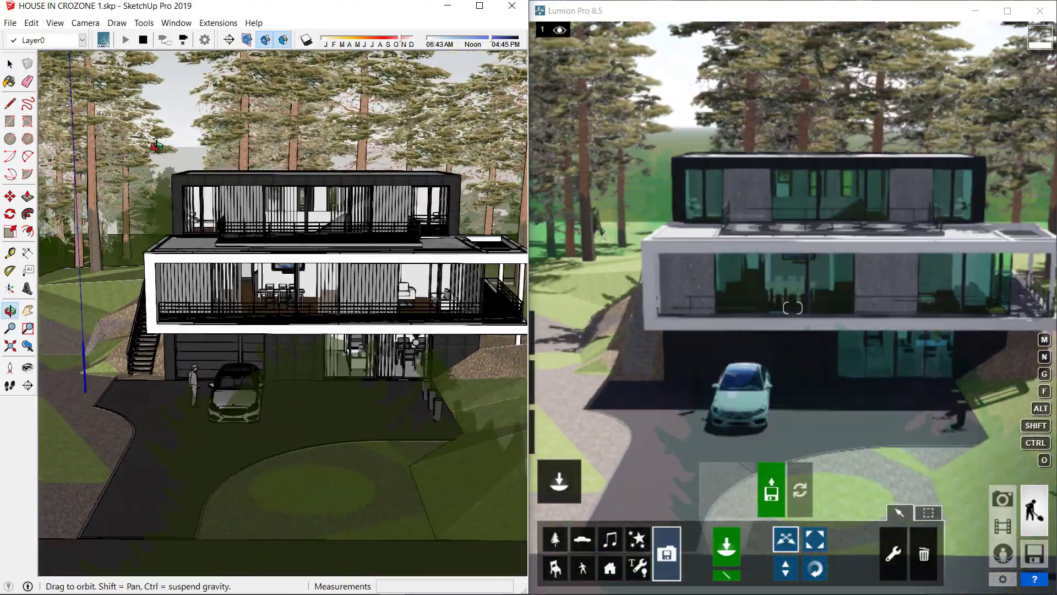
left_click(1008, 10)
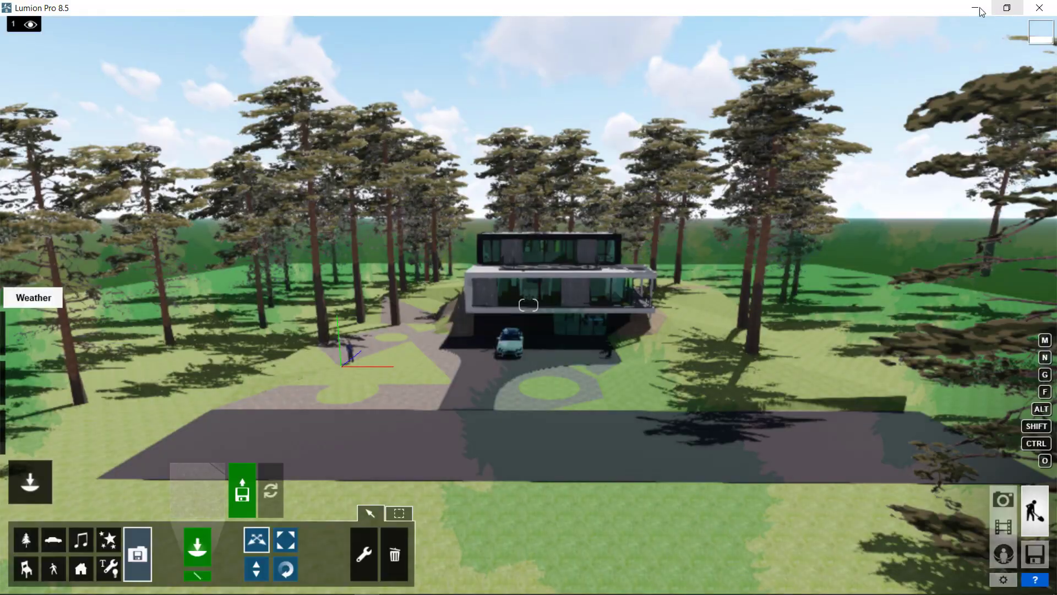
Save the Lumion scene as HC.ls8 in the HOUSE IN CROZONE folder, then list the recent scenes
left_click(1035, 559)
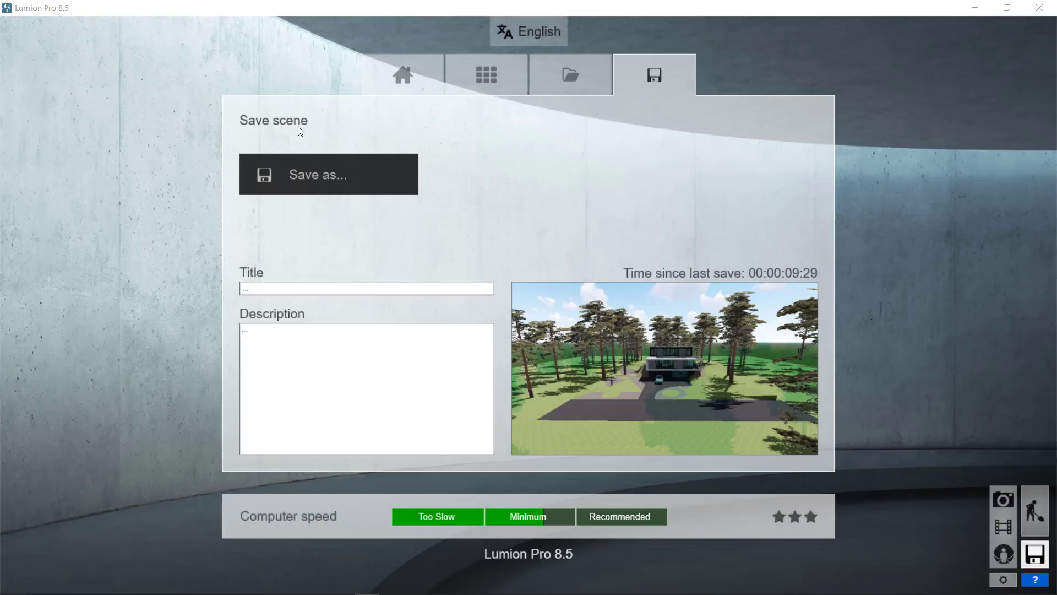
left_click(319, 173)
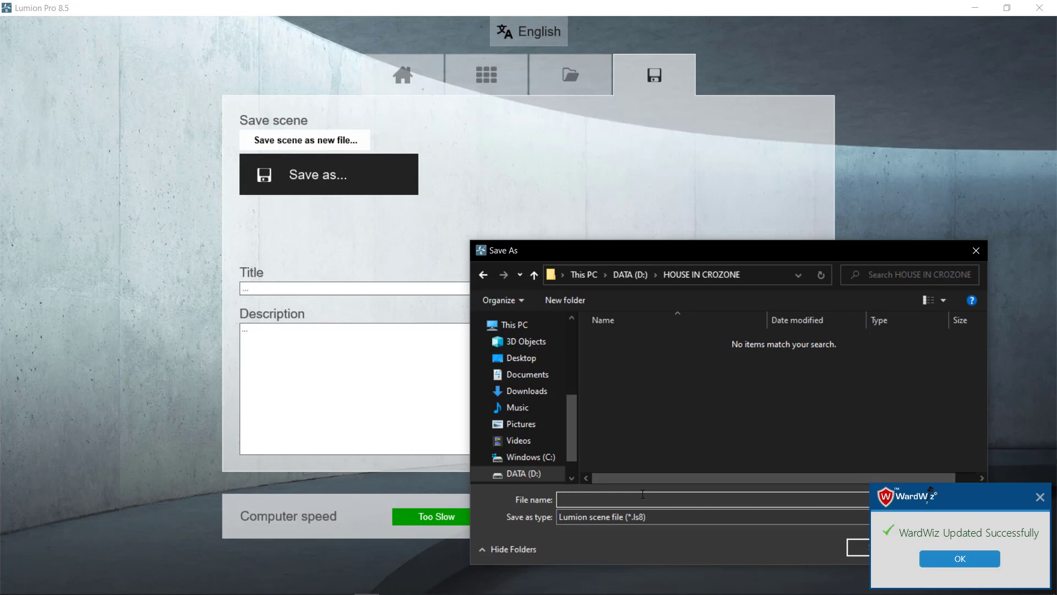
type("HC")
key("Return")
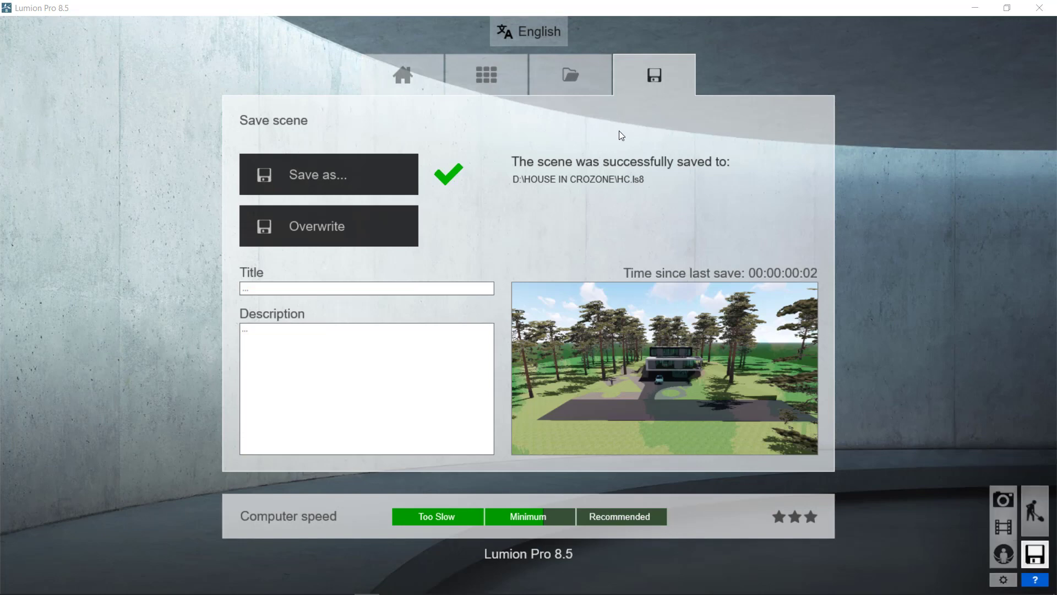
left_click(581, 75)
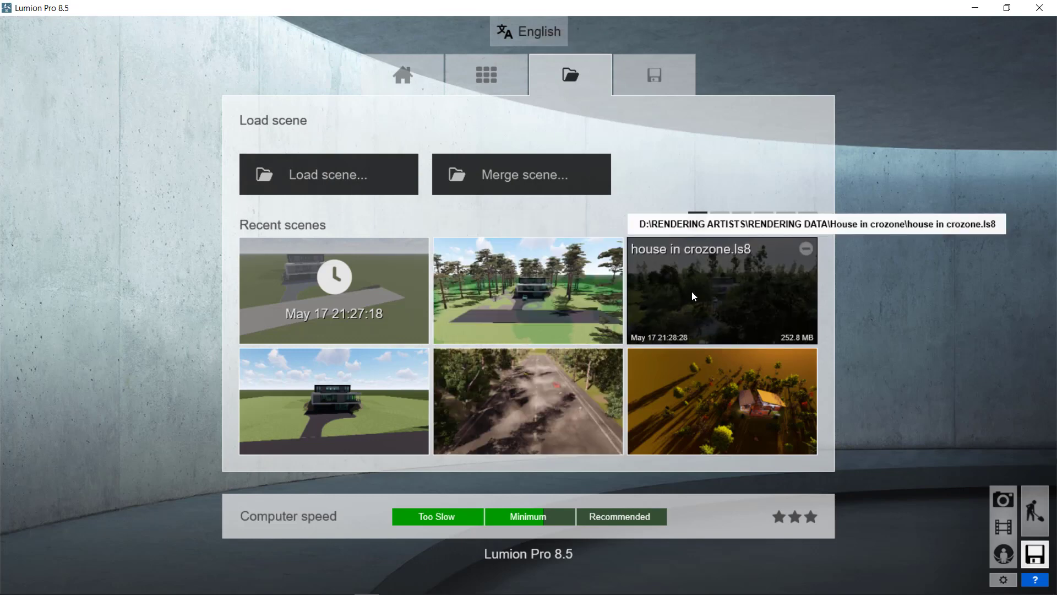
Load the house in crozone scene, orbit SketchUp to the front facade and deselect the railing
left_click(712, 270)
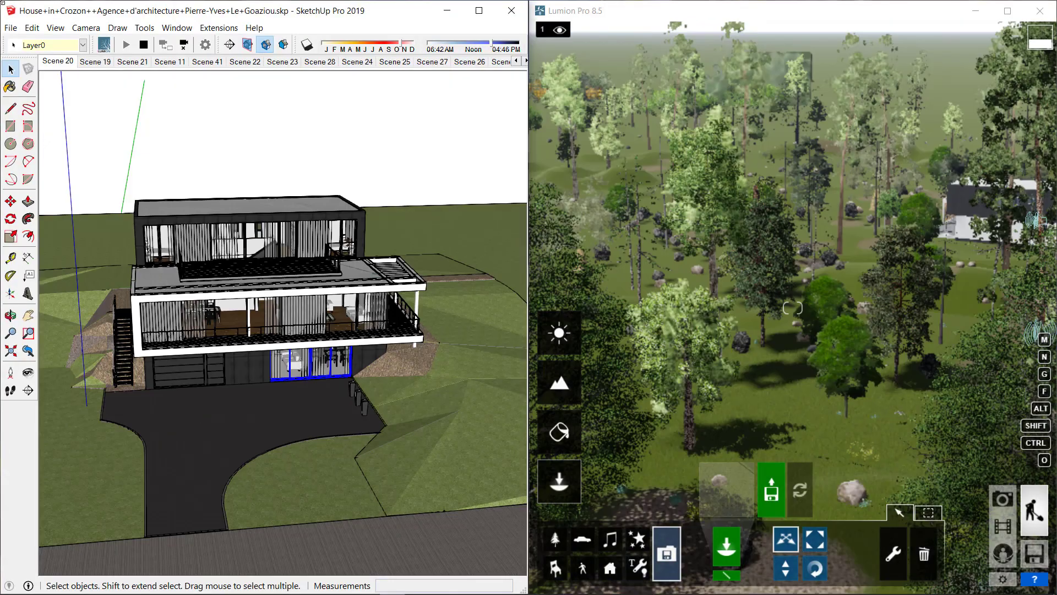
scroll(269, 340, "up", 5)
mouse_move(270, 340)
middle_mouse_down()
mouse_move(256, 334)
mouse_move(258, 355)
mouse_move(219, 323)
mouse_move(241, 326)
middle_mouse_up()
scroll(258, 355, "up", 5)
scroll(258, 355, "up", 2)
scroll(258, 378, "down", 6)
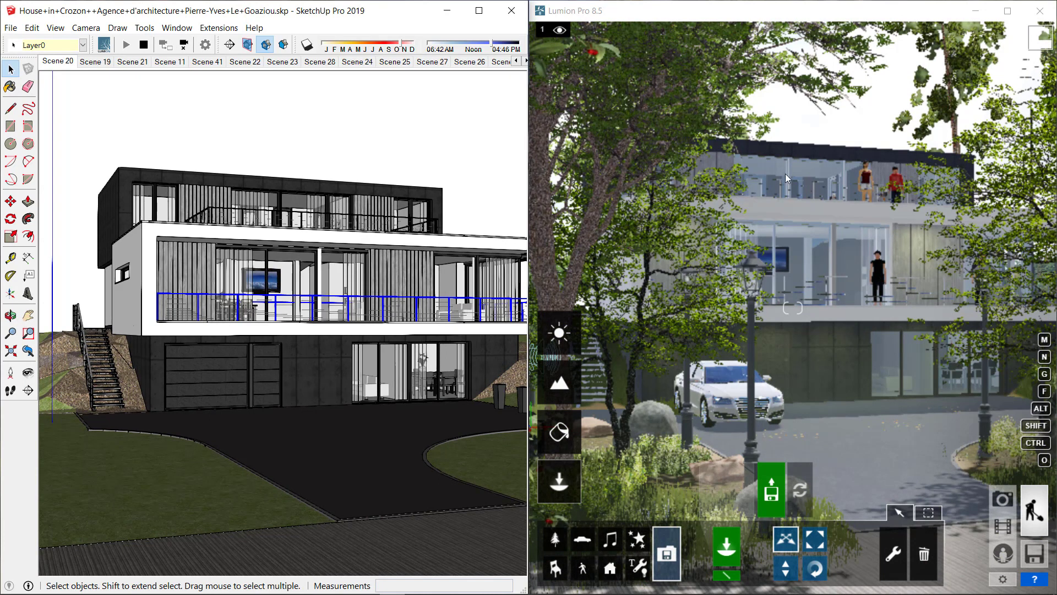
left_click(349, 122)
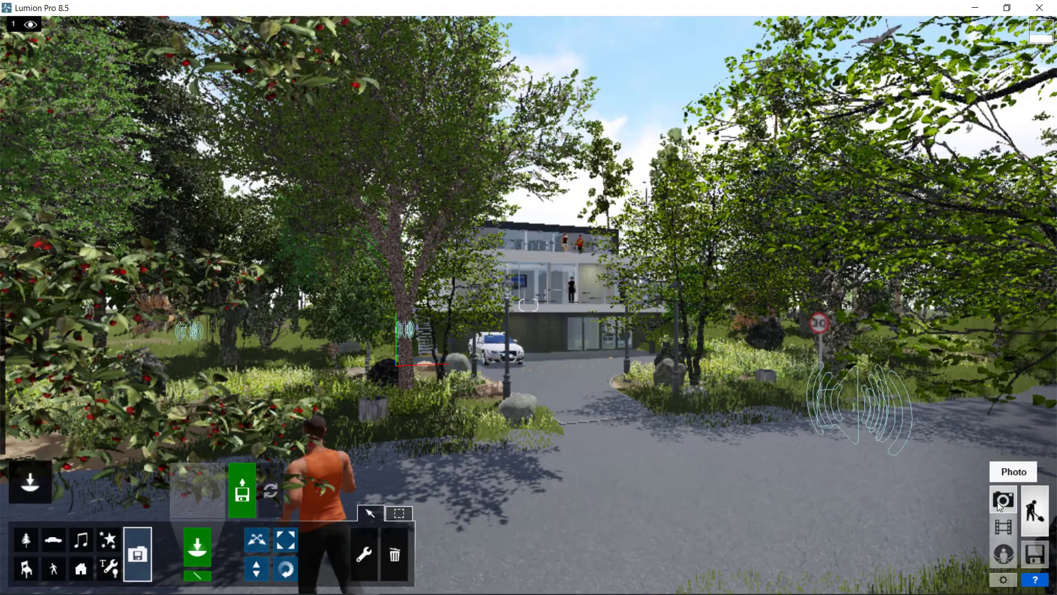
Enter Photo mode and store the current camera view in photo slot 31
left_click(997, 502)
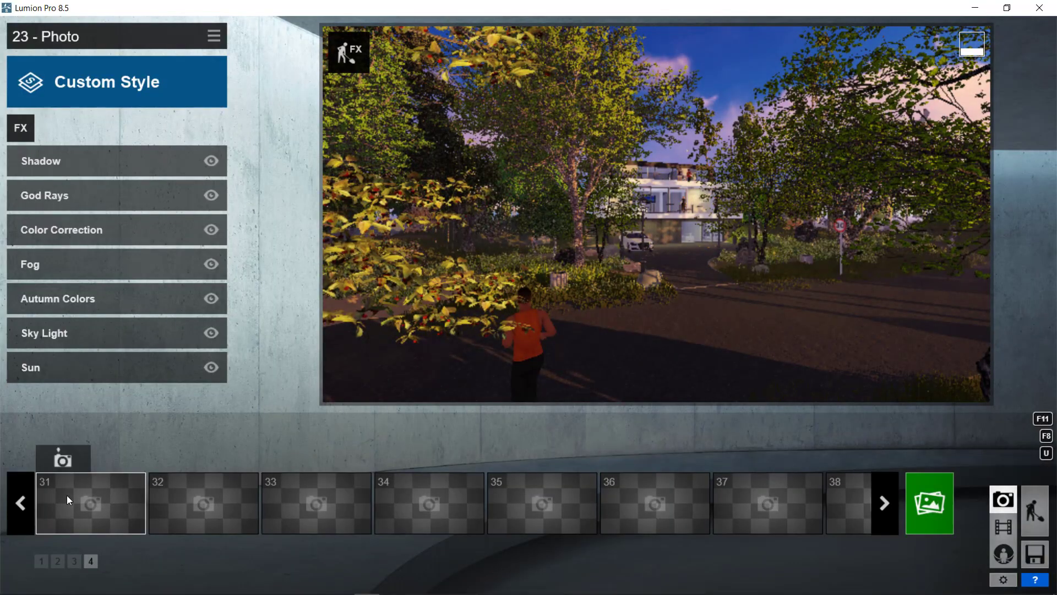
left_click(98, 505)
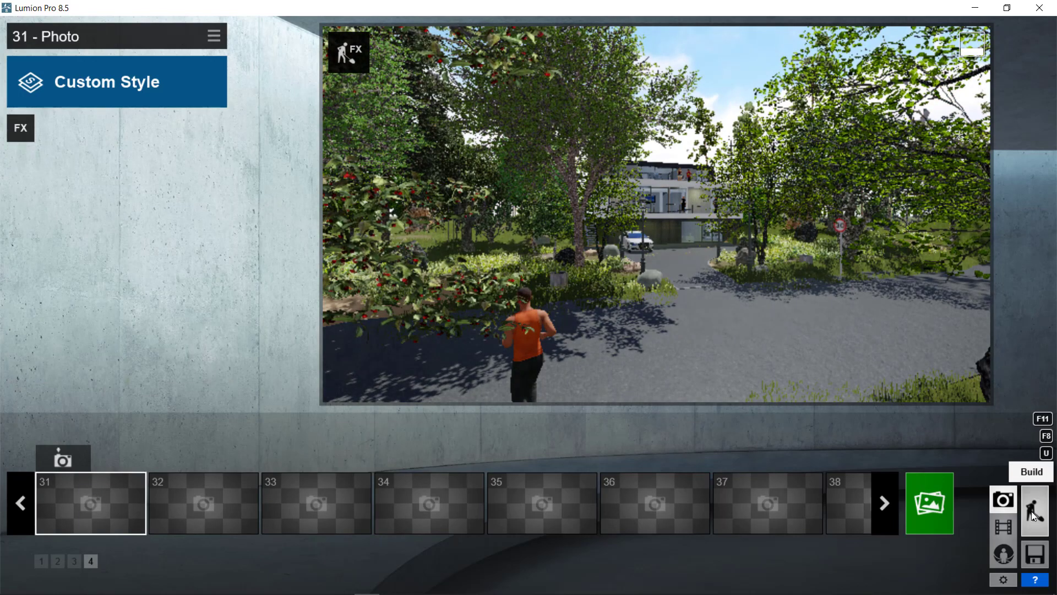
left_click(1019, 505)
left_click(1003, 499)
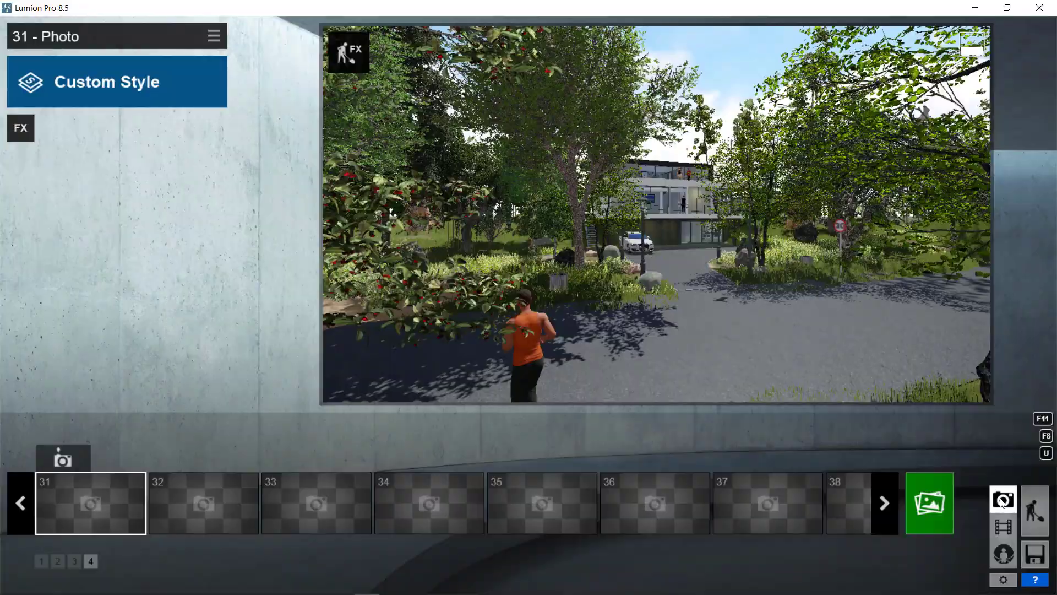
left_click(68, 459)
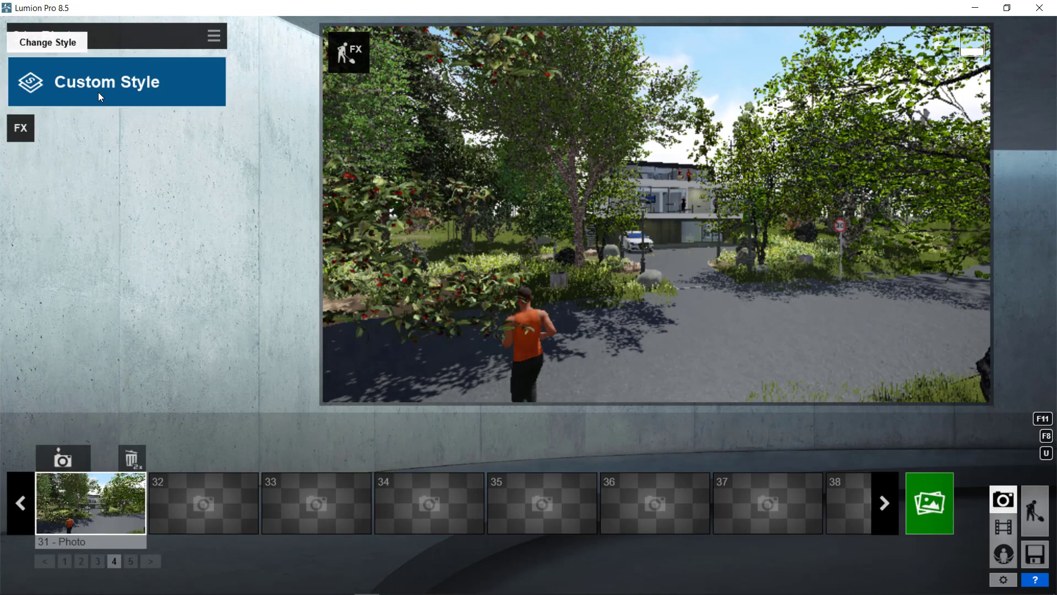
Try the Daytime and Dawn styles at 34.5 mm focal length, settling on Daytime
left_click(101, 93)
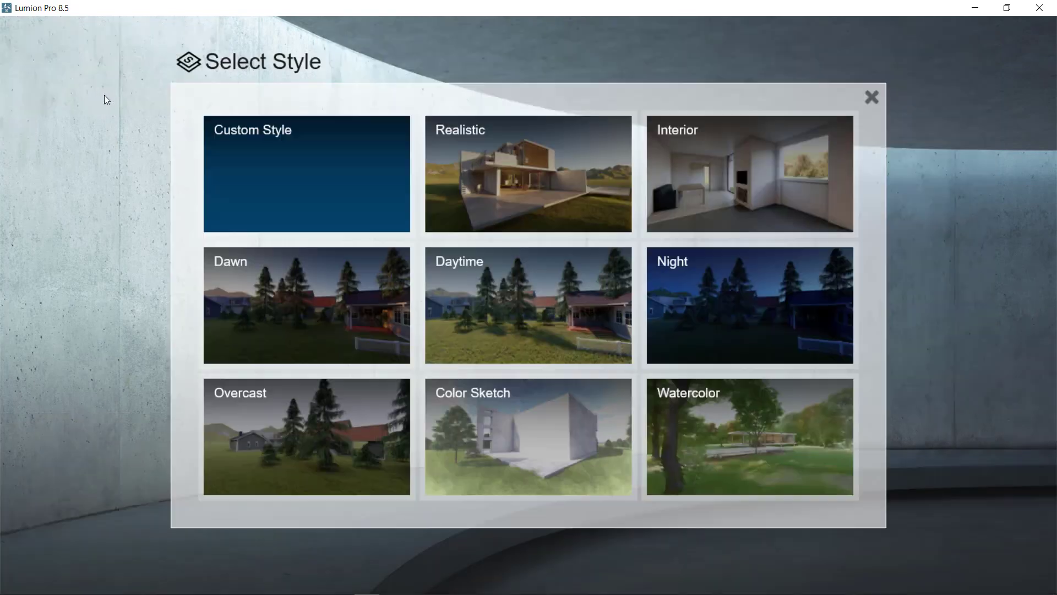
left_click(597, 287)
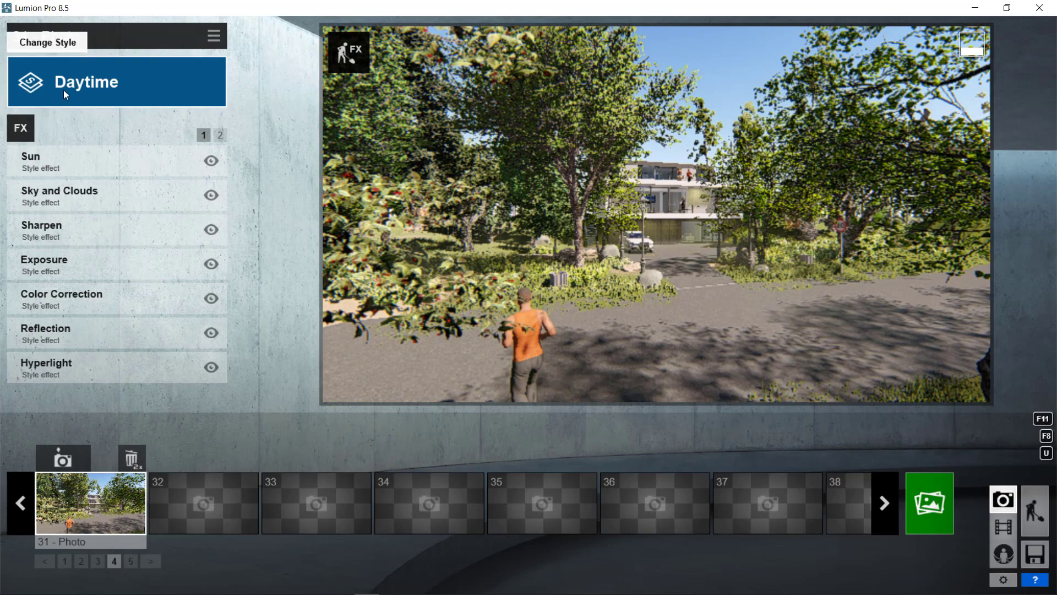
left_click(63, 89)
left_click(233, 320)
left_click_drag(616, 383, 649, 386)
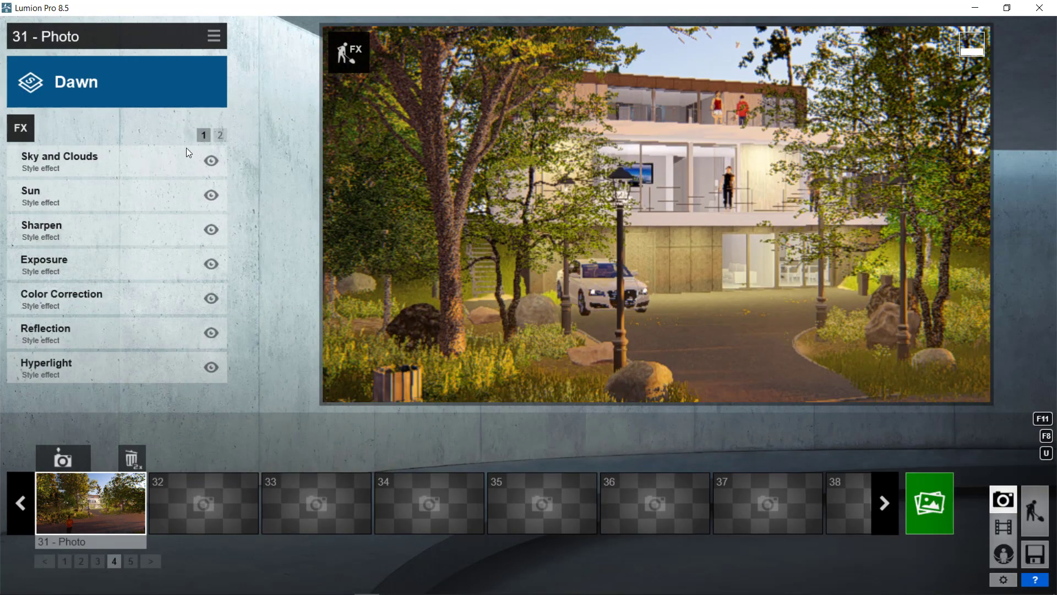
left_click(120, 89)
left_click(500, 281)
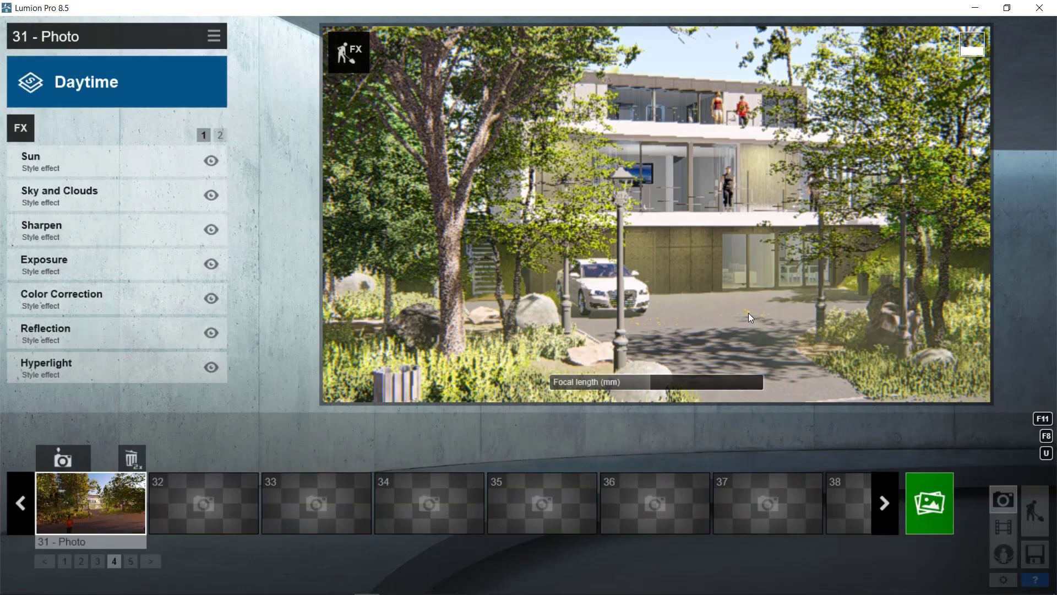
Restore the Photo 1 camera and render it as a Desktop 1920x1080 image
left_click(64, 561)
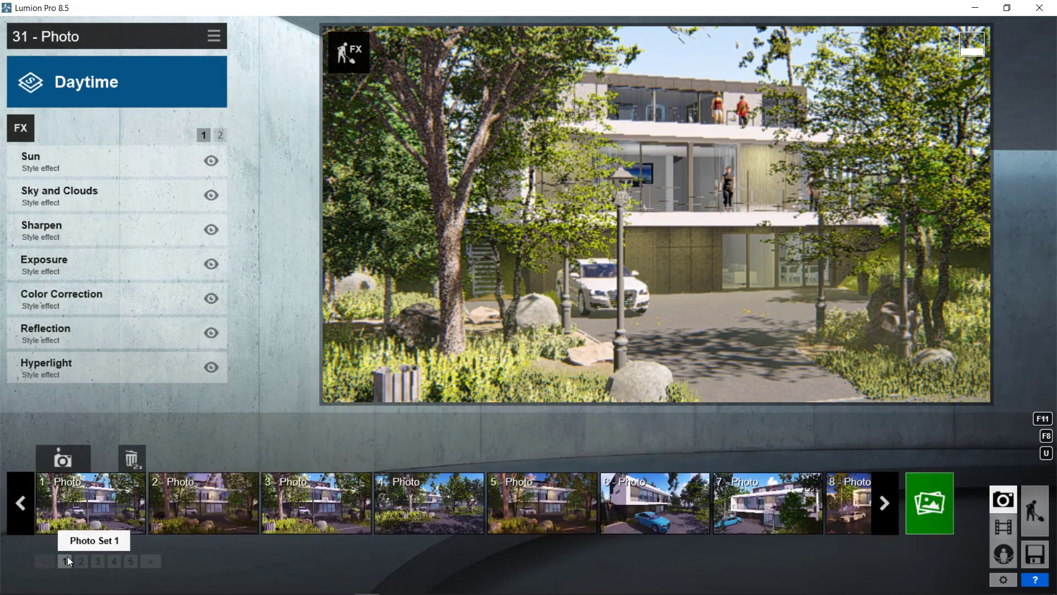
left_click(76, 516)
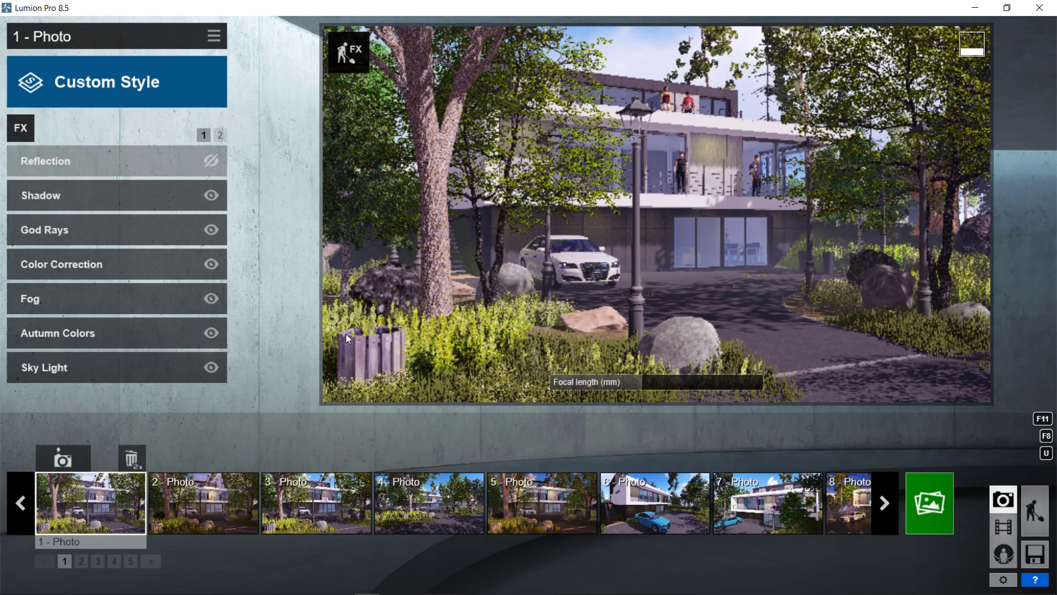
left_click(929, 501)
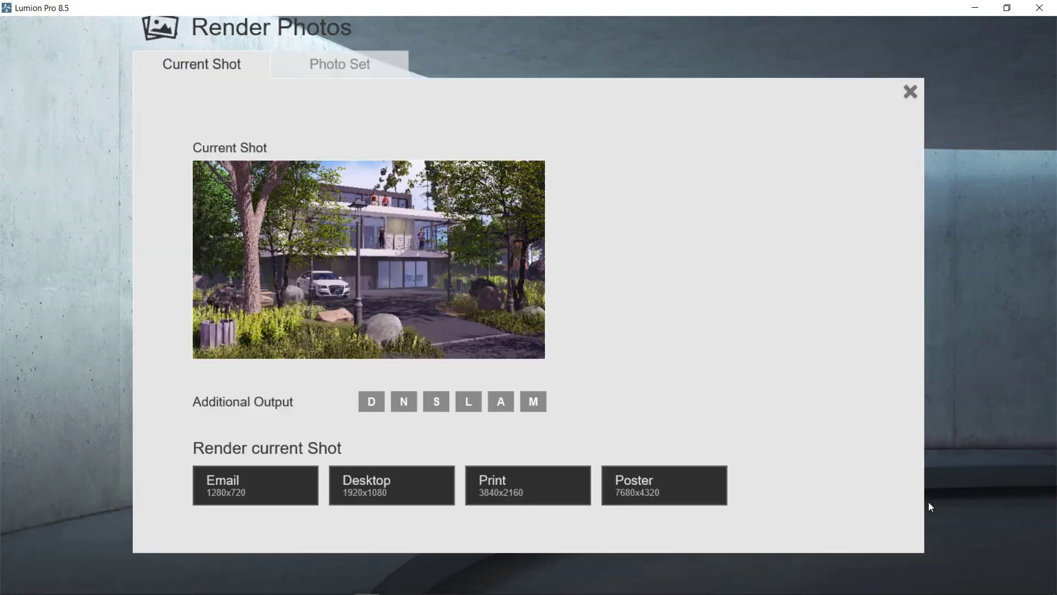
left_click(380, 500)
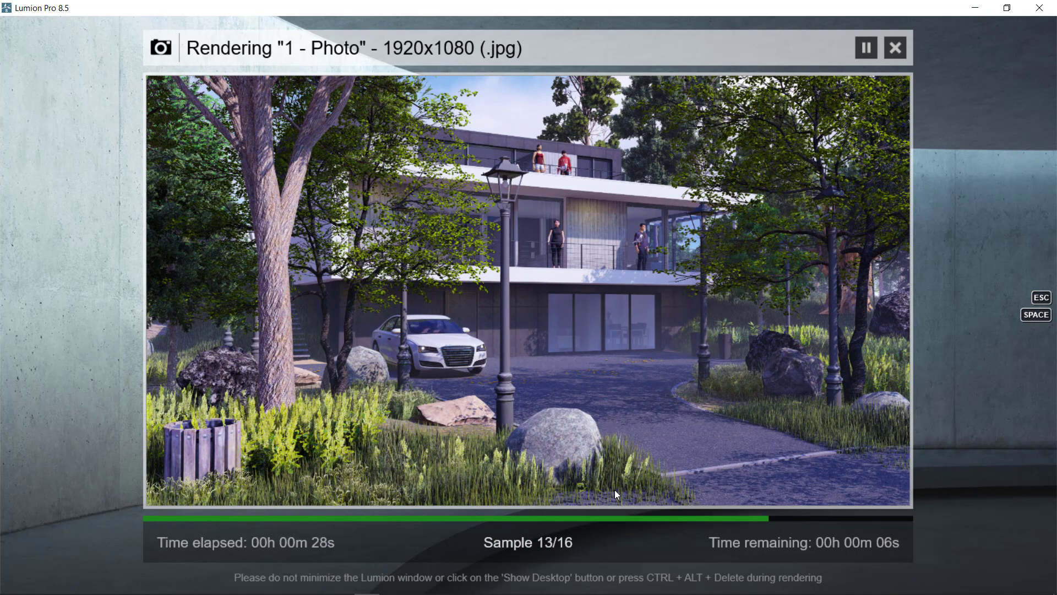
View the rendered 1.jpg from its folder, then overwrite the saved scene with the current work
left_click(616, 490)
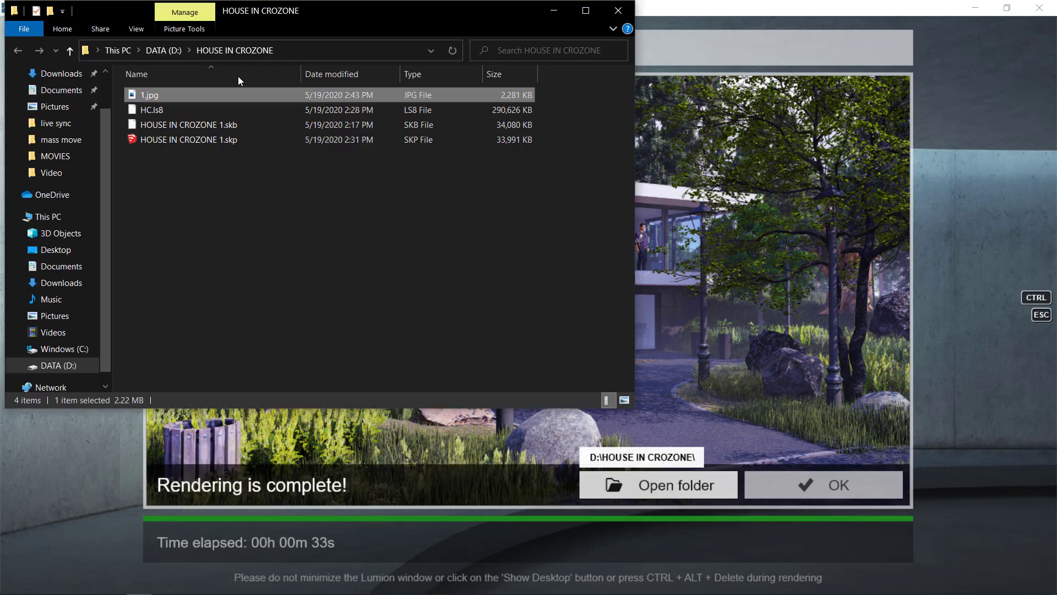
double_click(230, 98)
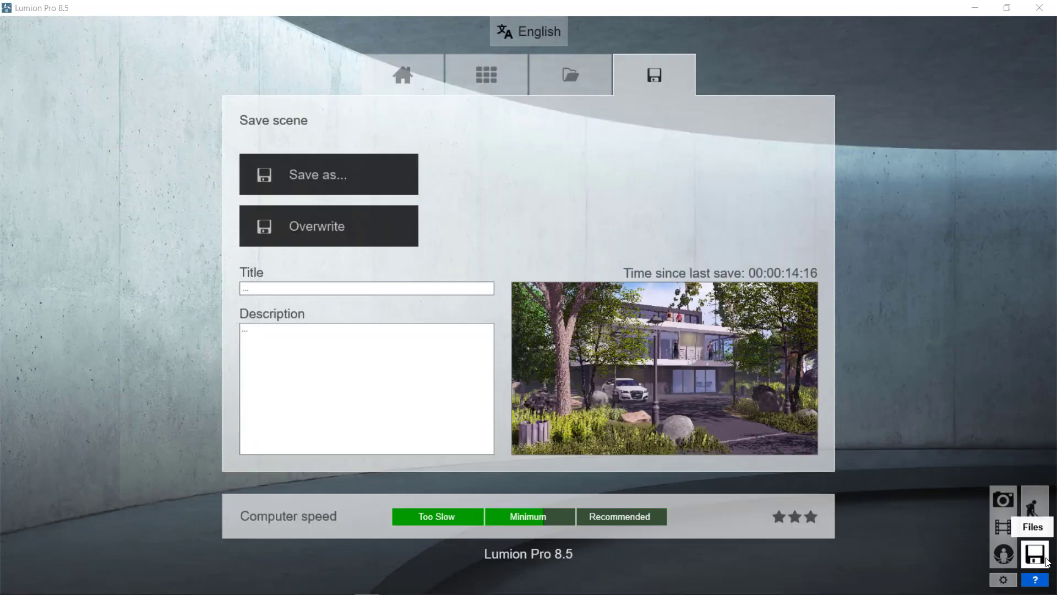
left_click(386, 233)
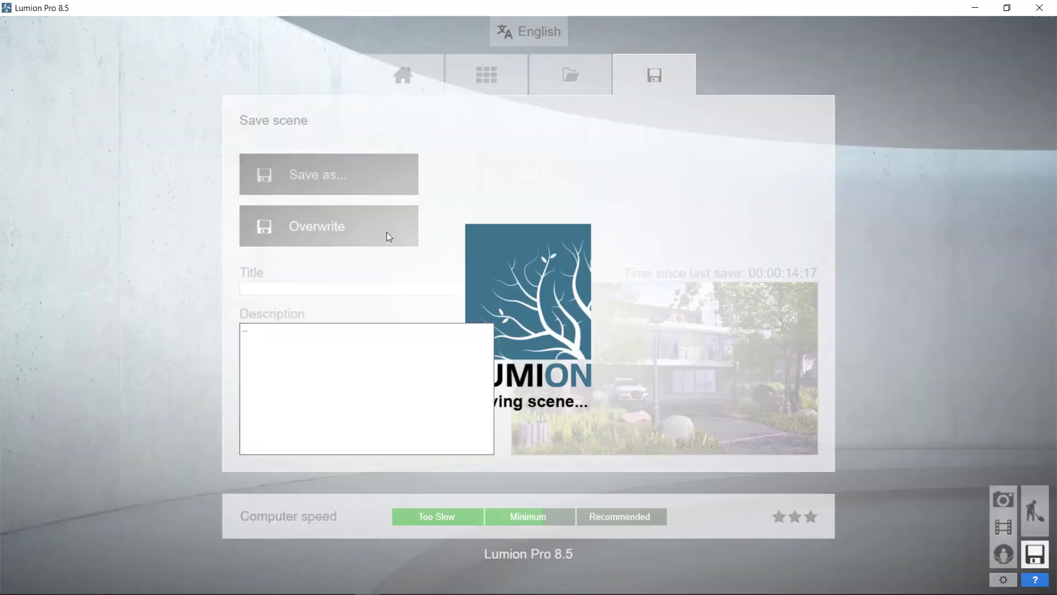